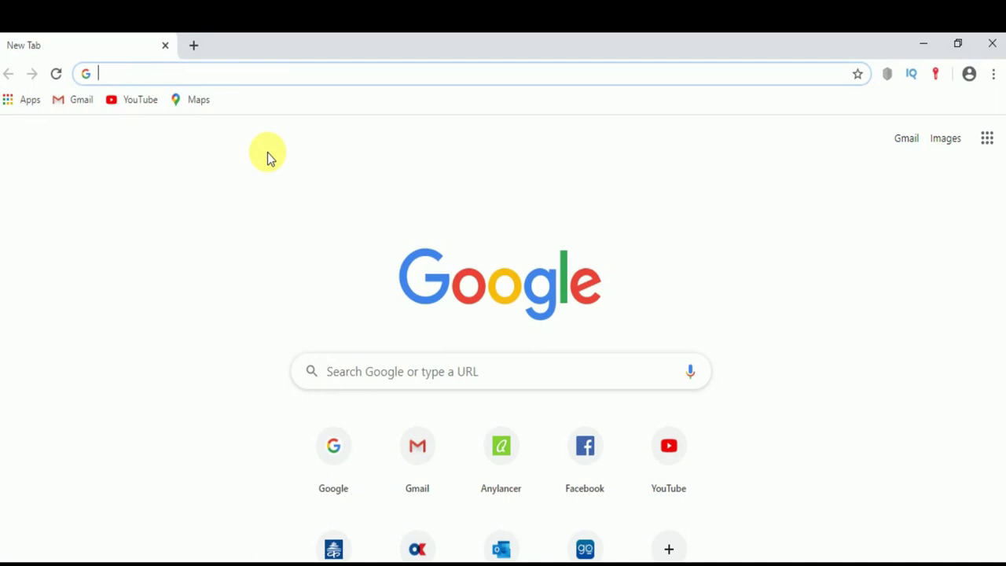
Step: Go to photopea.com in Chrome's address bar, correcting the typo
type("pho")
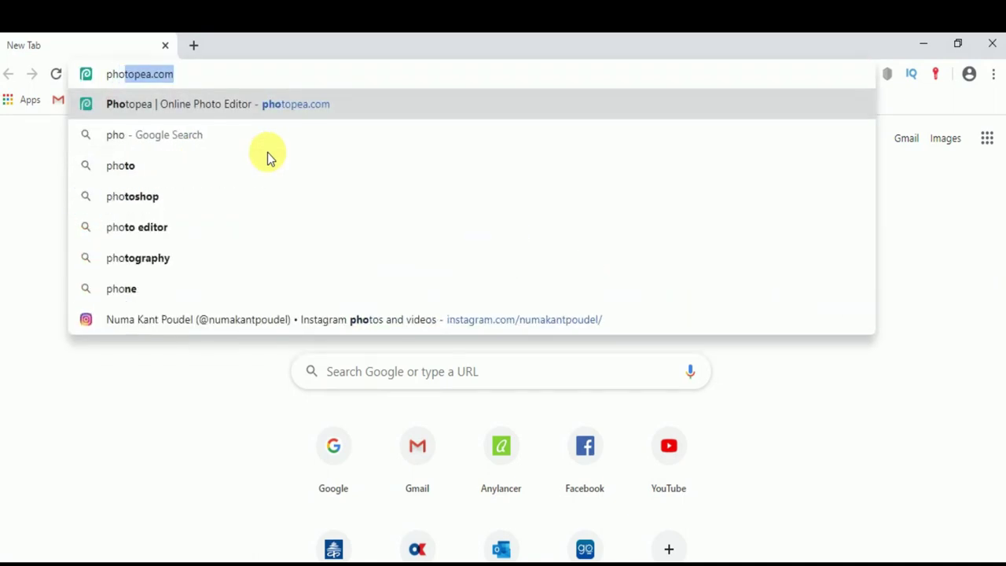
type("tope.a")
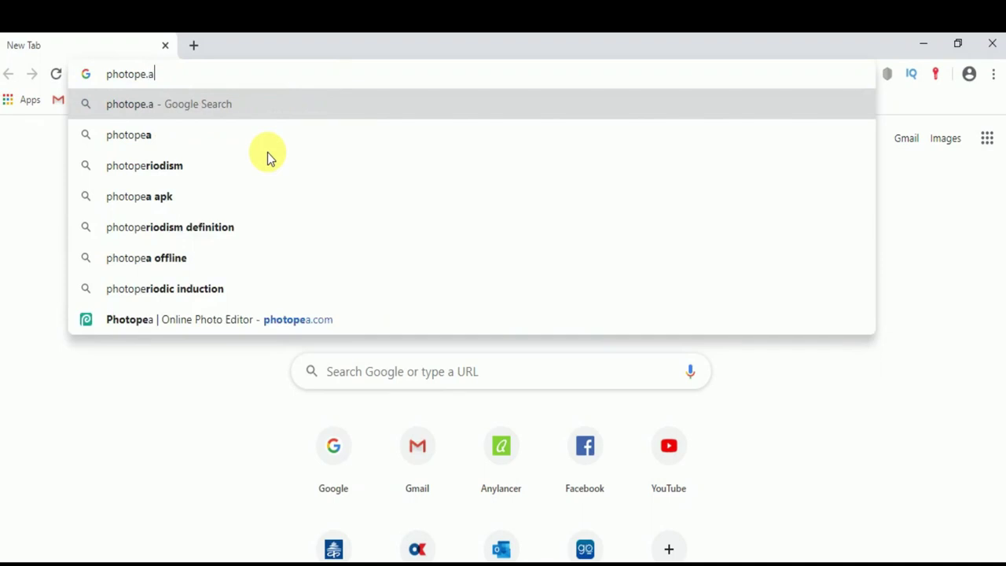
key("BackSpace")
key("BackSpace")
type("a.com")
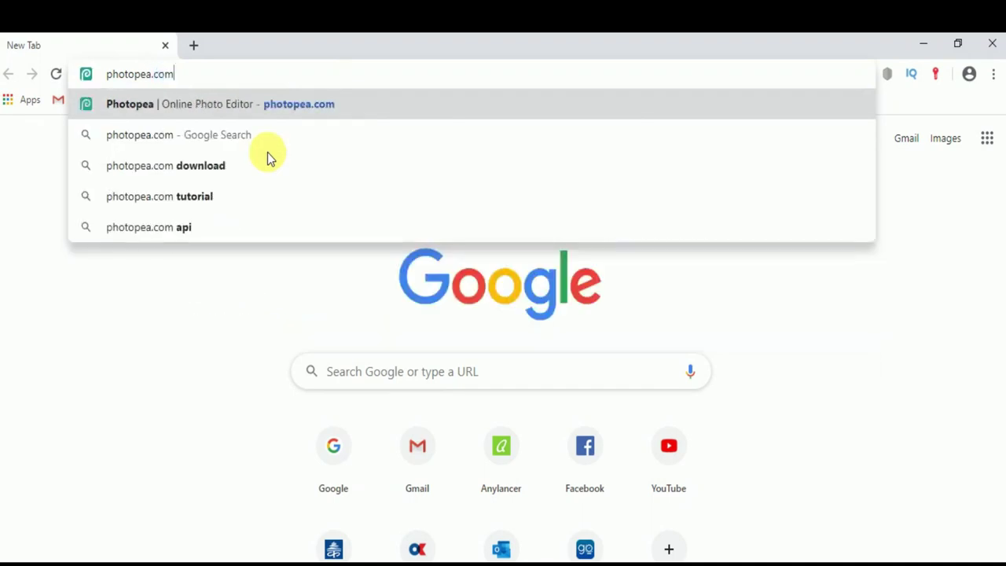
key("Return")
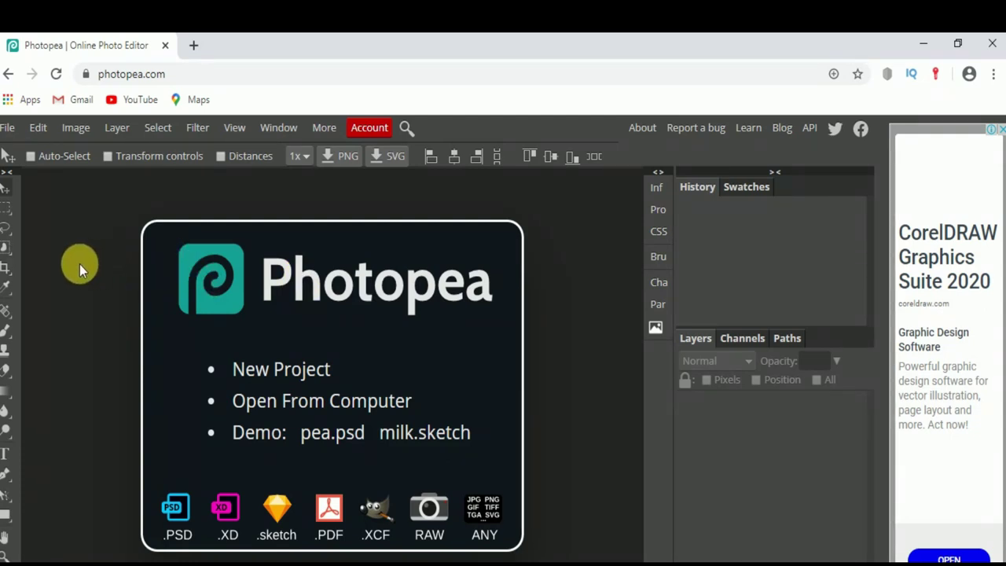
Step: Start a new project using the A4 print preset, 210 × 297 mm at 300 DPI
left_click(8, 129)
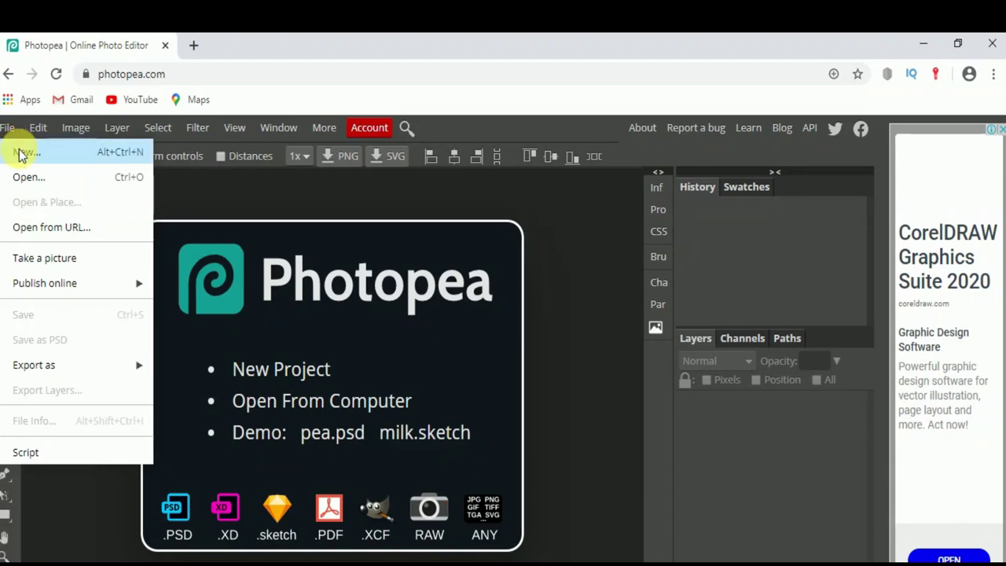
left_click(21, 154)
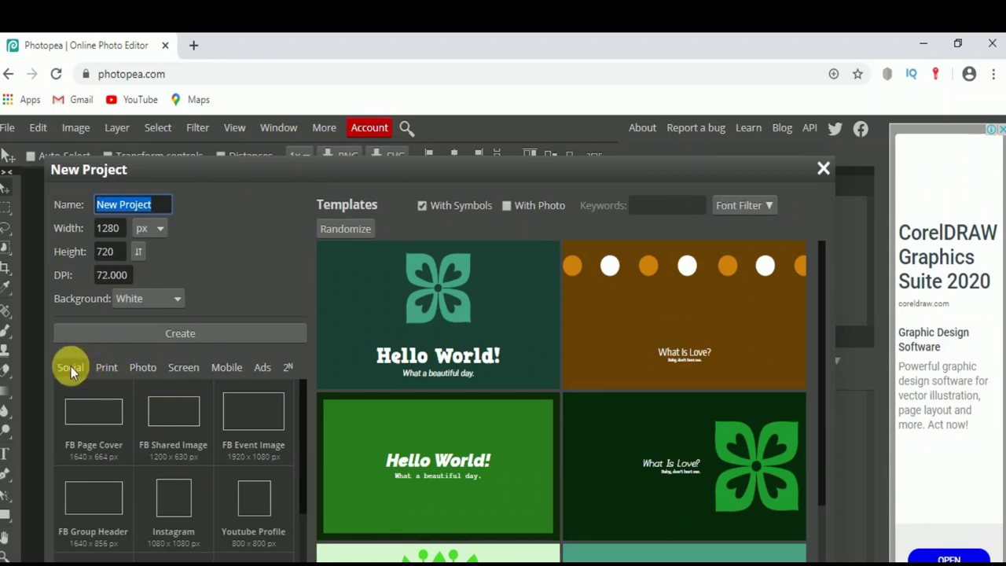
scroll(181, 487, "down", 1)
scroll(181, 487, "up", 1)
scroll(181, 487, "down", 1)
scroll(181, 487, "up", 1)
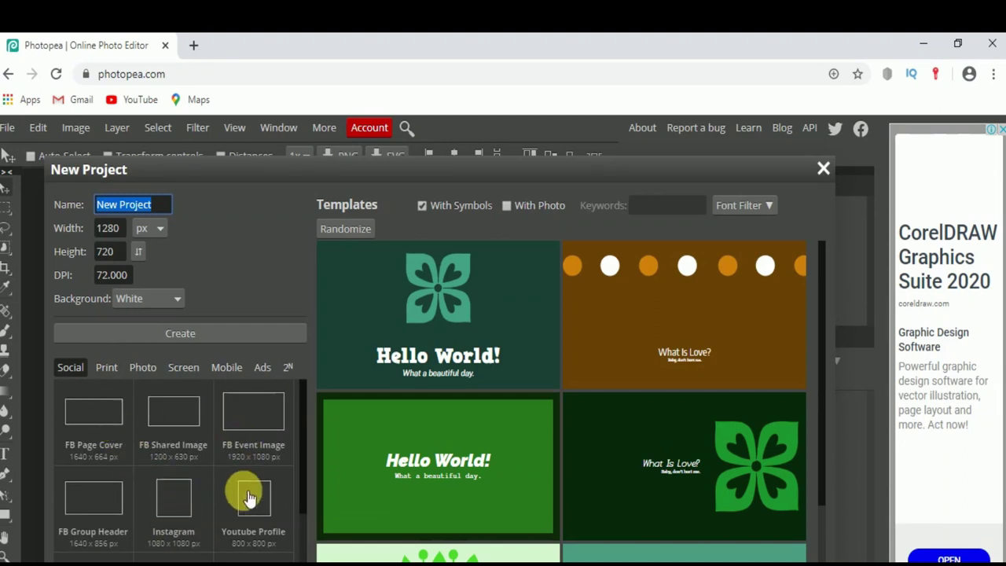
scroll(247, 492, "down", 1)
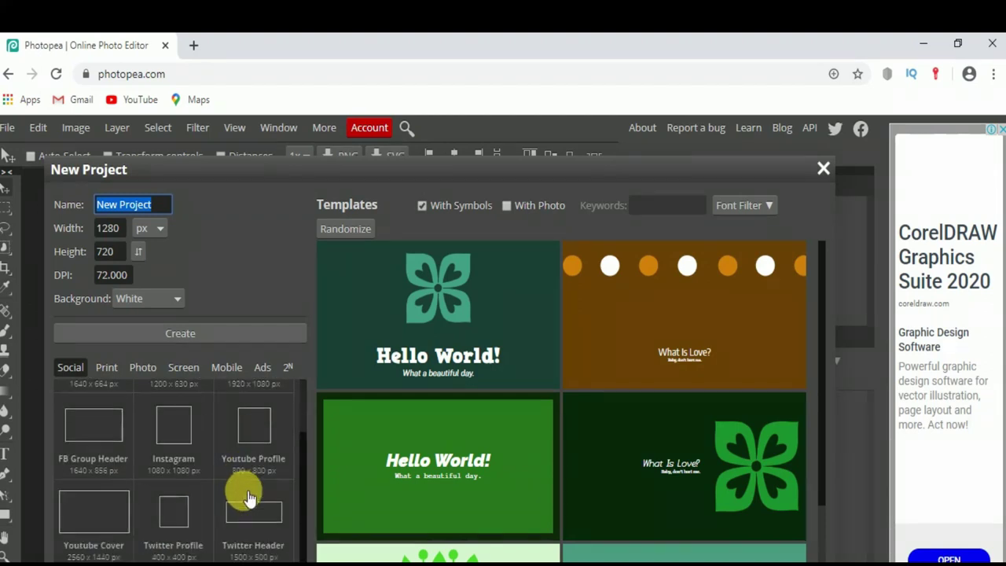
left_click(107, 366)
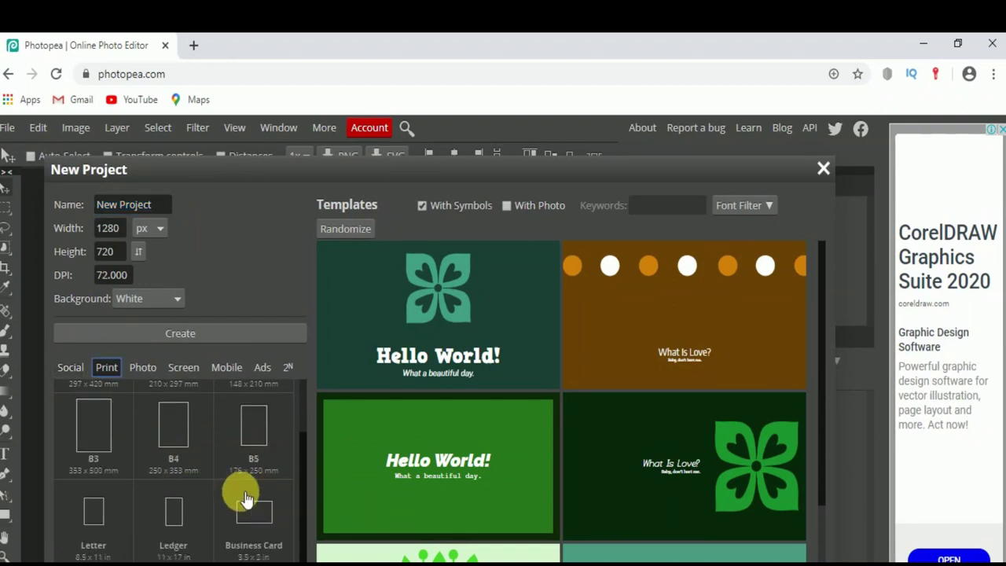
scroll(141, 459, "up", 2)
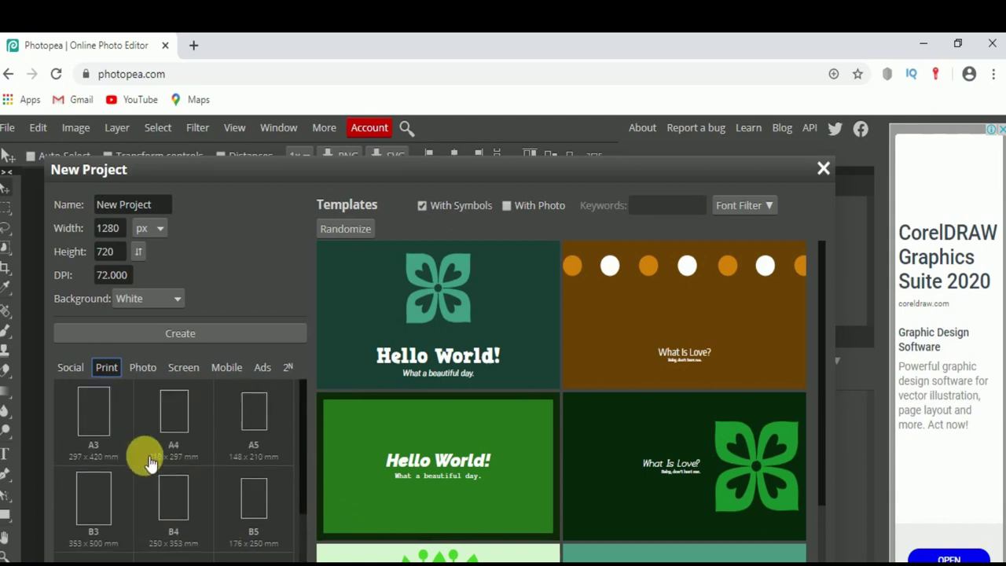
left_click(174, 415)
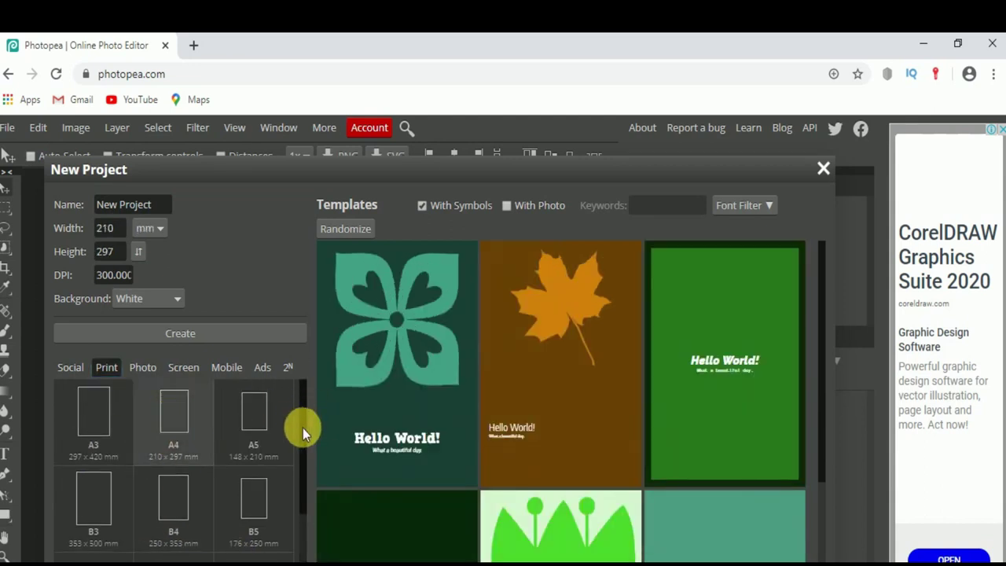
Step: Create the blank white A4 document New Project.psd and zoom the canvas
key("Return")
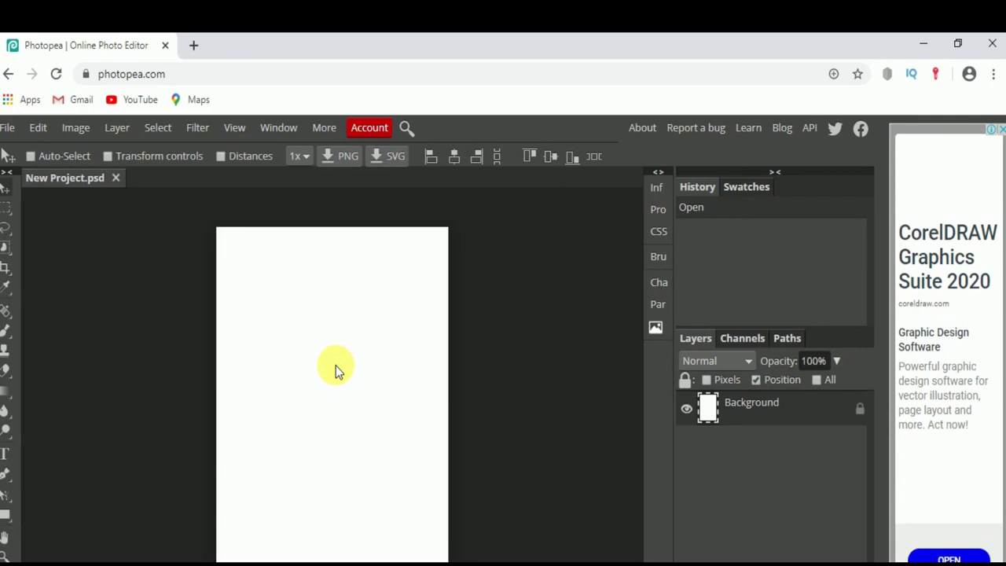
scroll(335, 366, "up", 1)
scroll(336, 365, "up", 1)
scroll(335, 365, "down", 1)
scroll(335, 365, "up", 1)
scroll(336, 365, "down", 1)
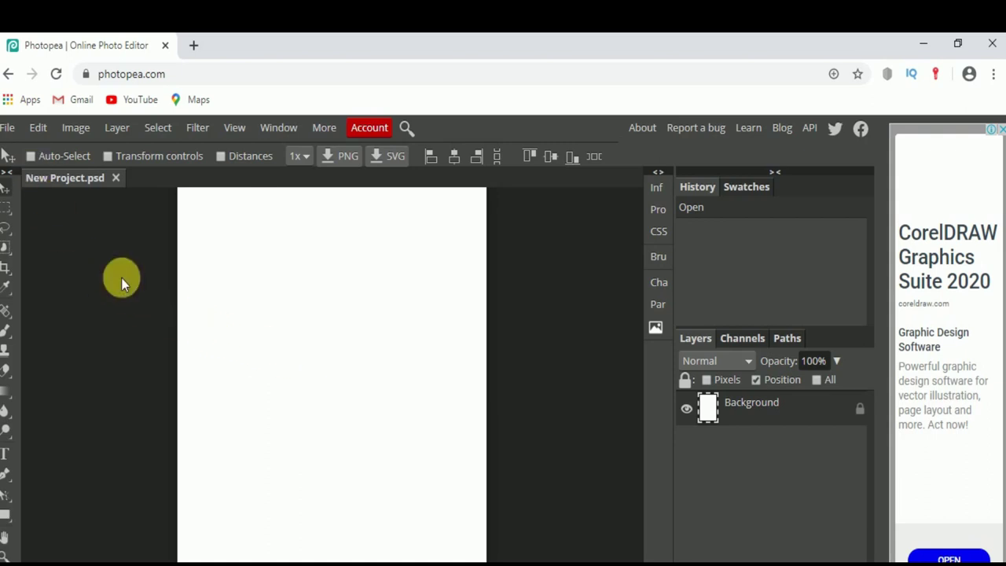
left_click(7, 127)
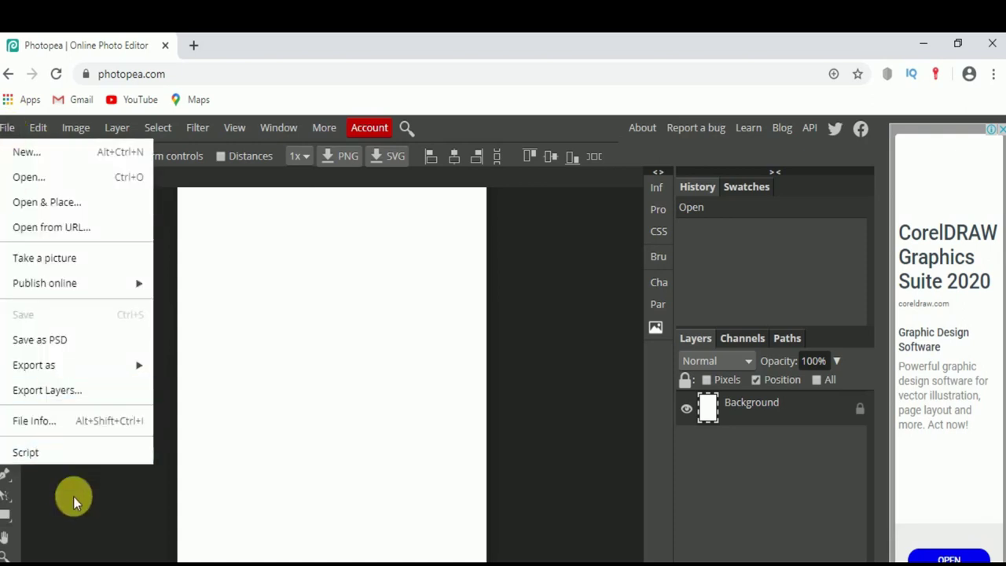
Step: Open the harbour bridge night photo from the photos folder as a second document
left_click(92, 506)
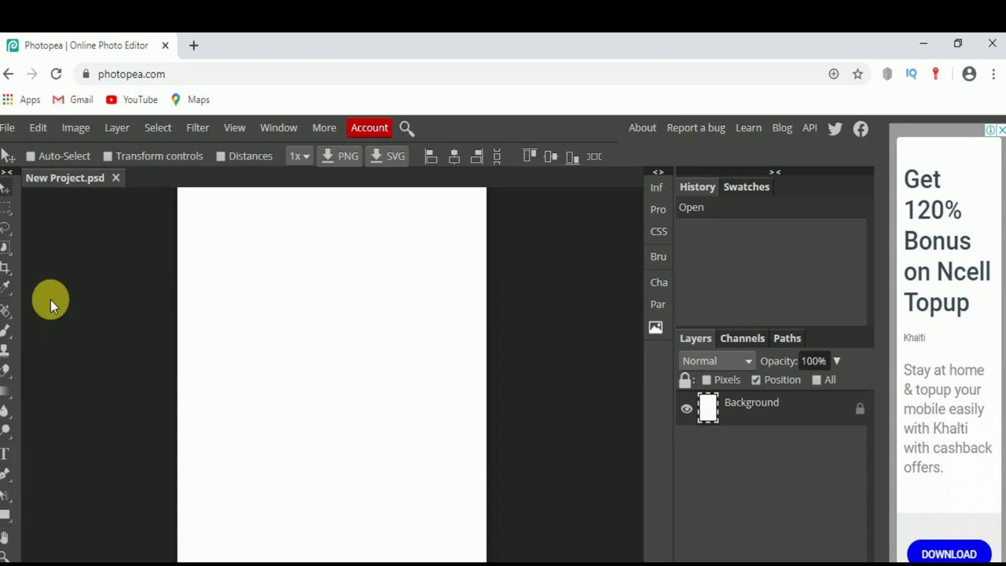
left_click(7, 128)
left_click(30, 177)
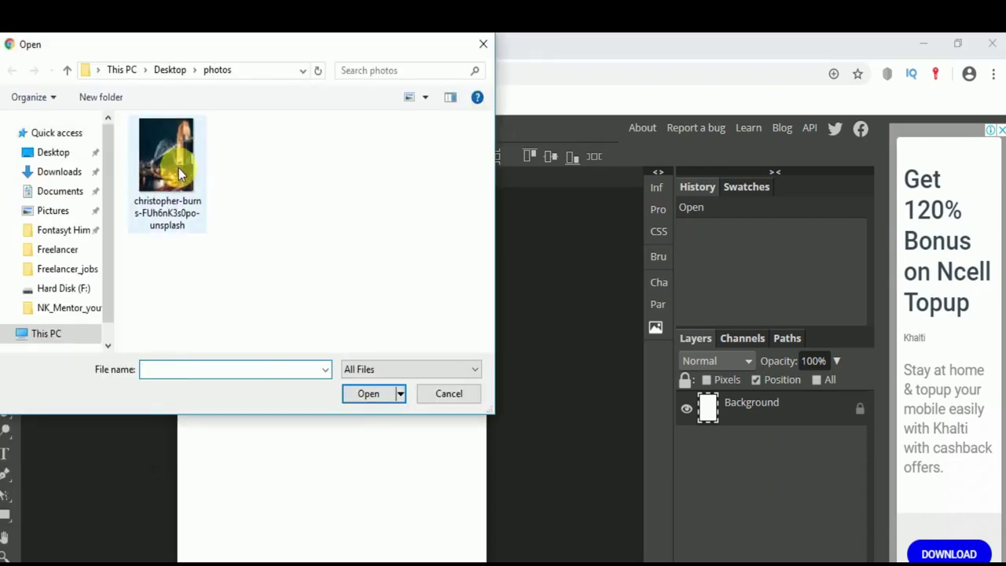
left_click(181, 169)
left_click(373, 395)
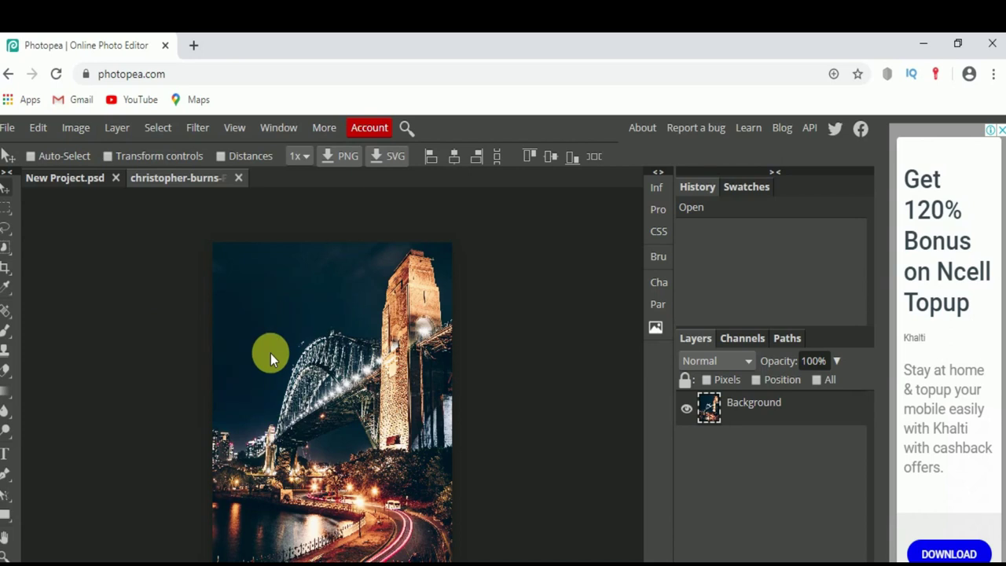
Step: Apply Levels to the bridge photo with black point 17 and midtones 2.01
key("ctrl+l")
left_click_drag(212, 253, 502, 212)
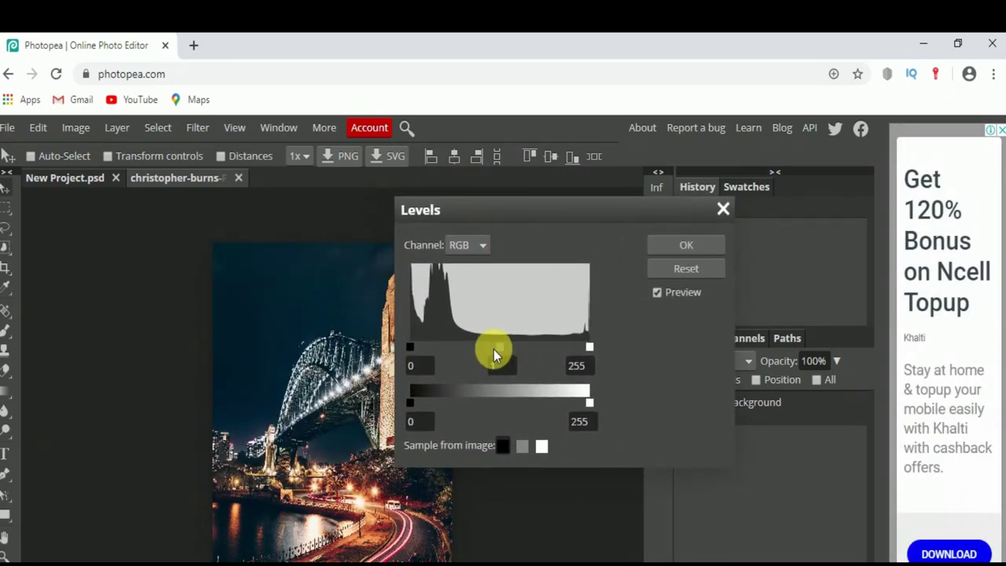
left_click_drag(481, 346, 484, 347)
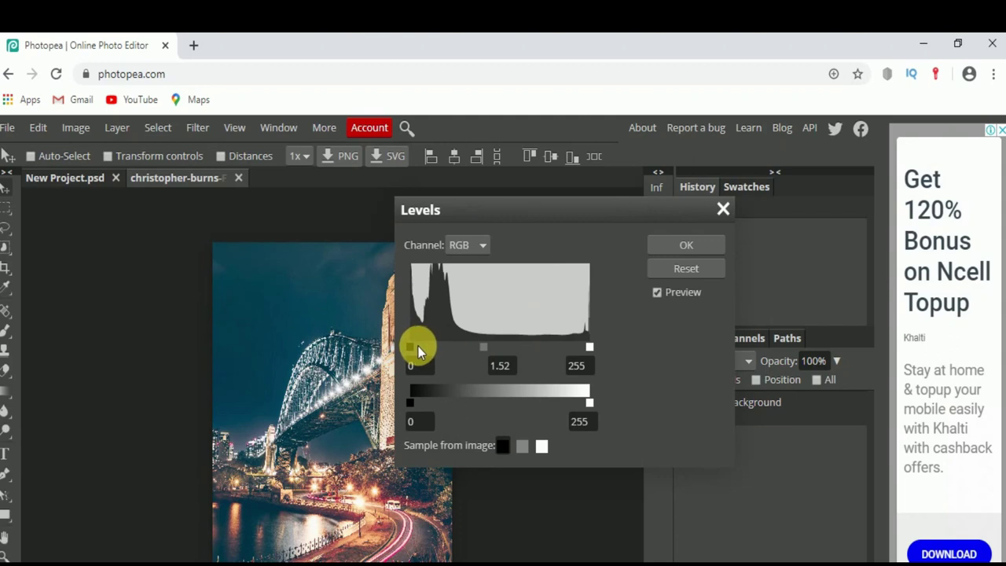
left_click_drag(414, 346, 422, 346)
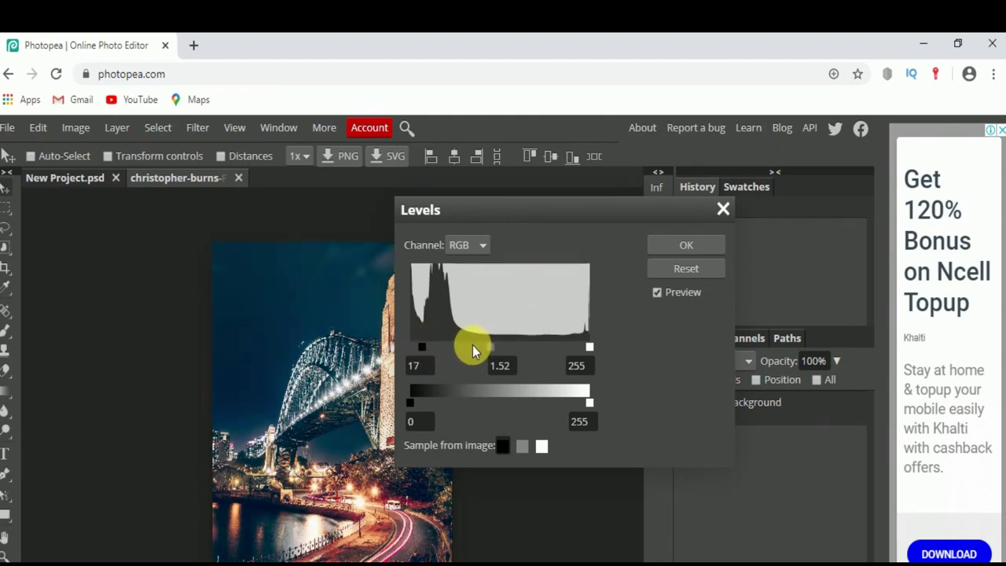
left_click_drag(489, 343, 481, 343)
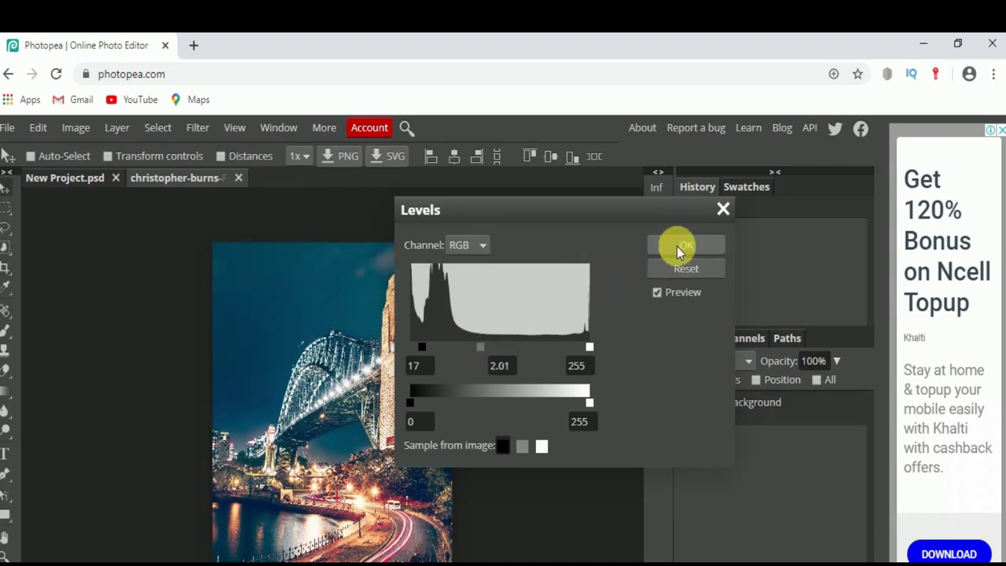
left_click(677, 246)
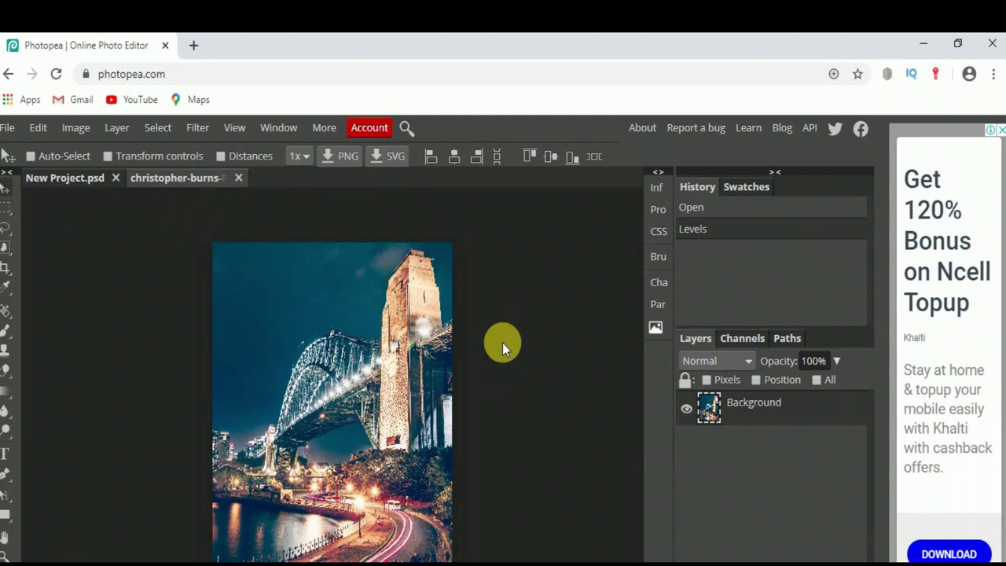